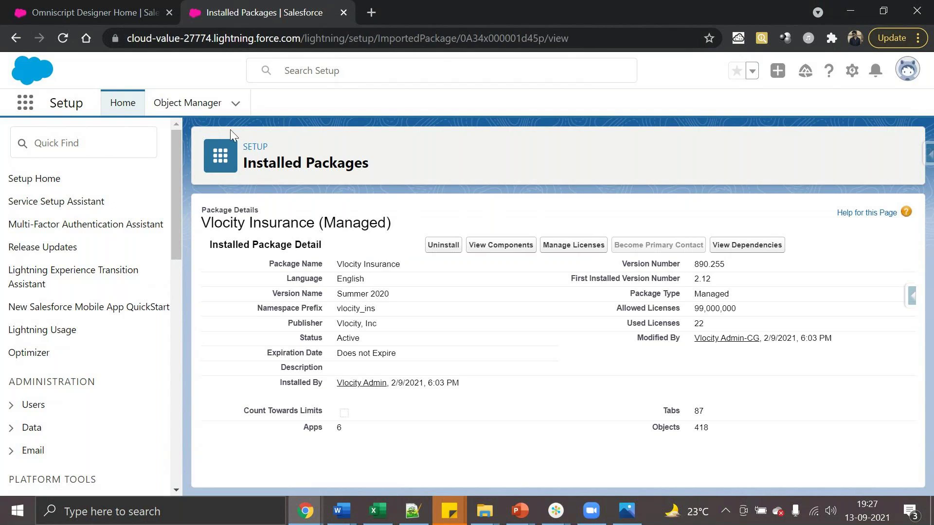
Look at the Vlocity Insurance installed package details and return to the OmniScripts list.
left_click(87, 12)
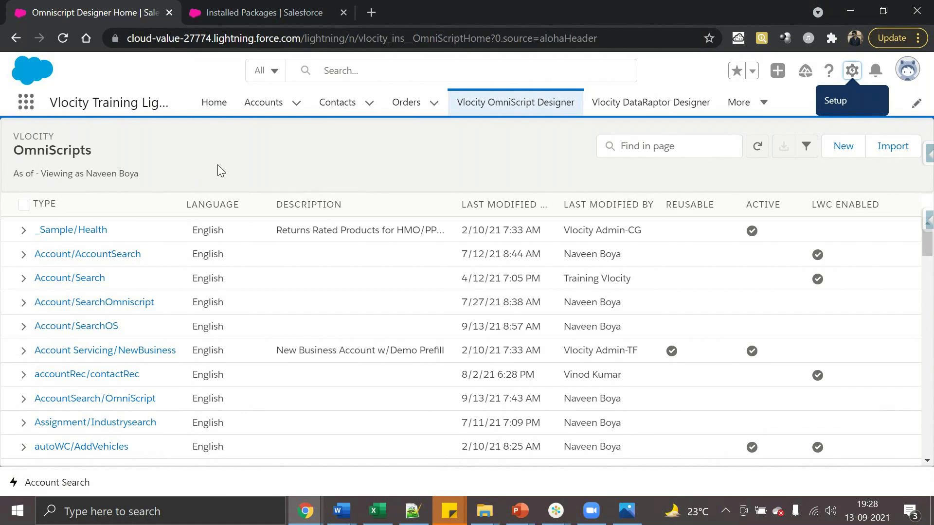
left_click(243, 14)
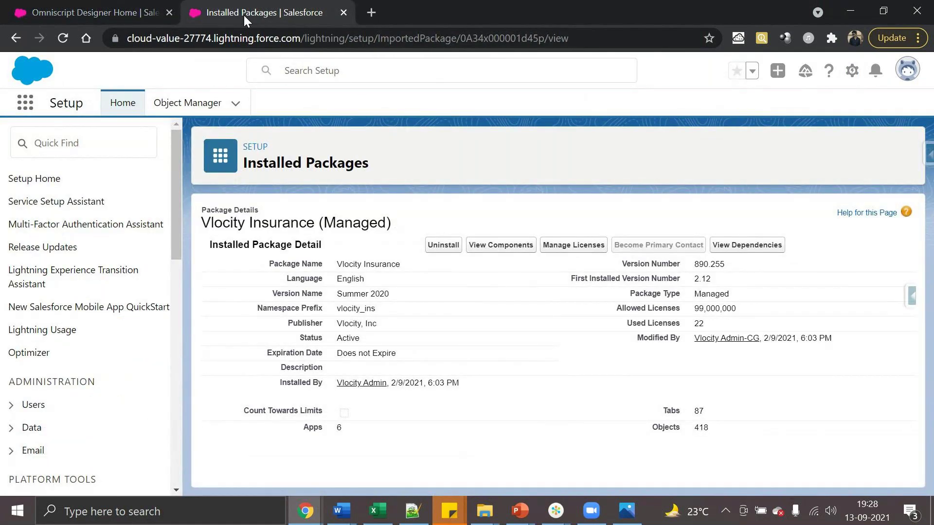
left_click(135, 15)
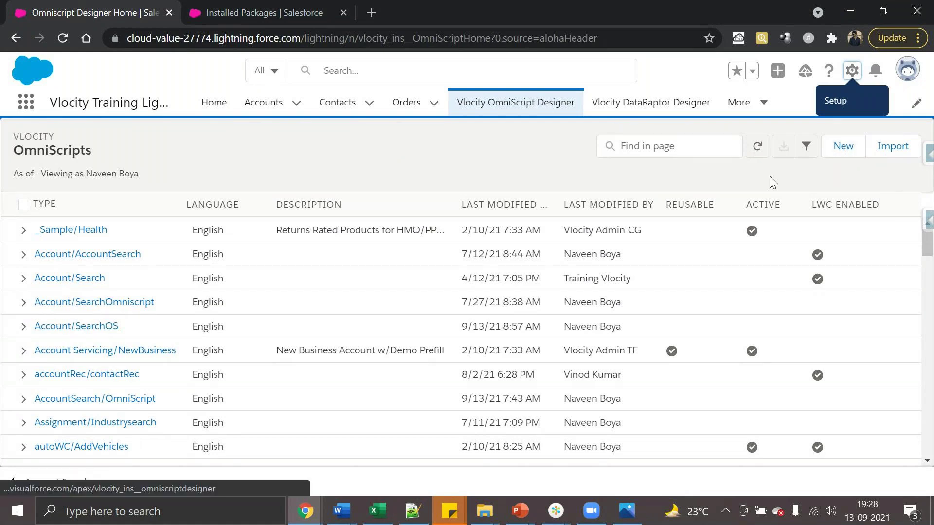
left_click(835, 153)
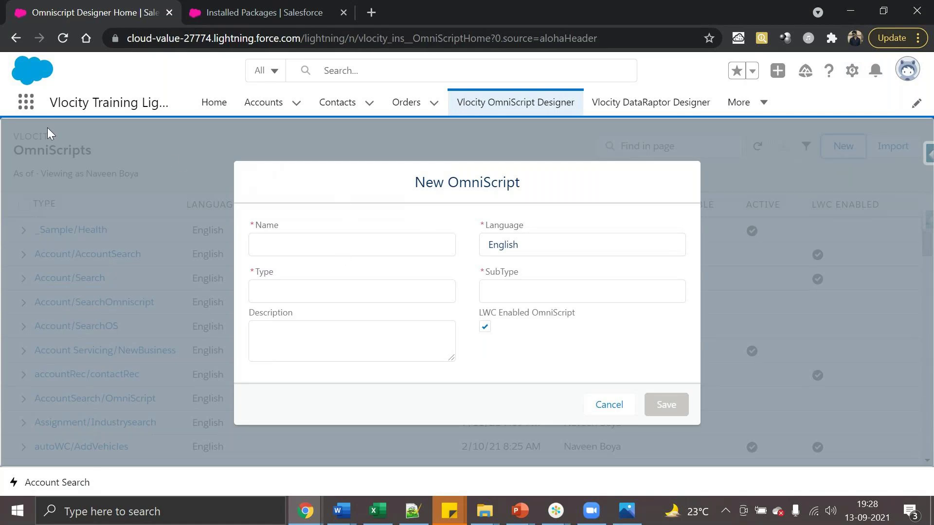
left_click(605, 418)
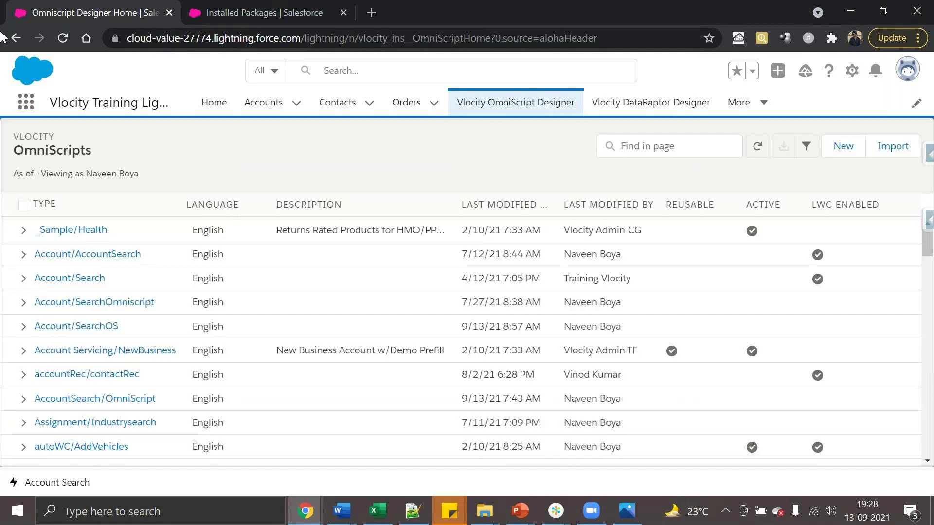
left_click(26, 100)
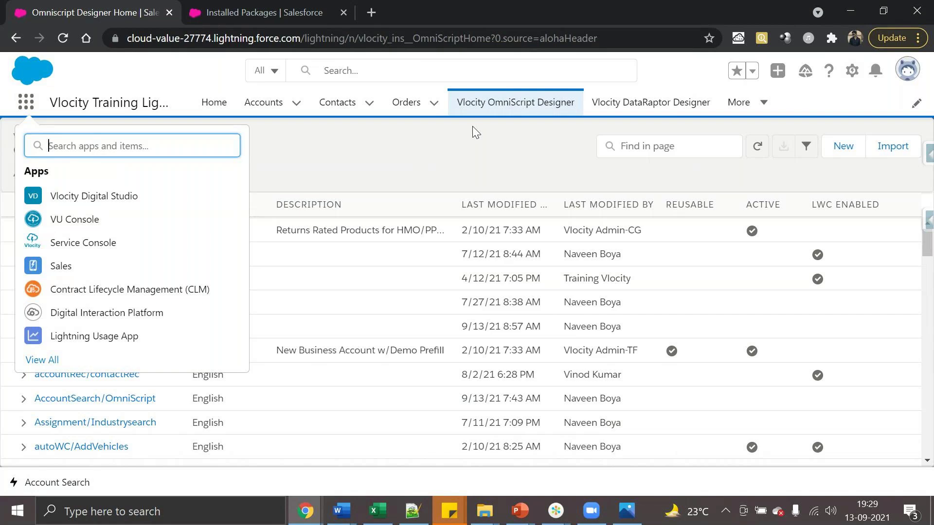
type("omniscrip")
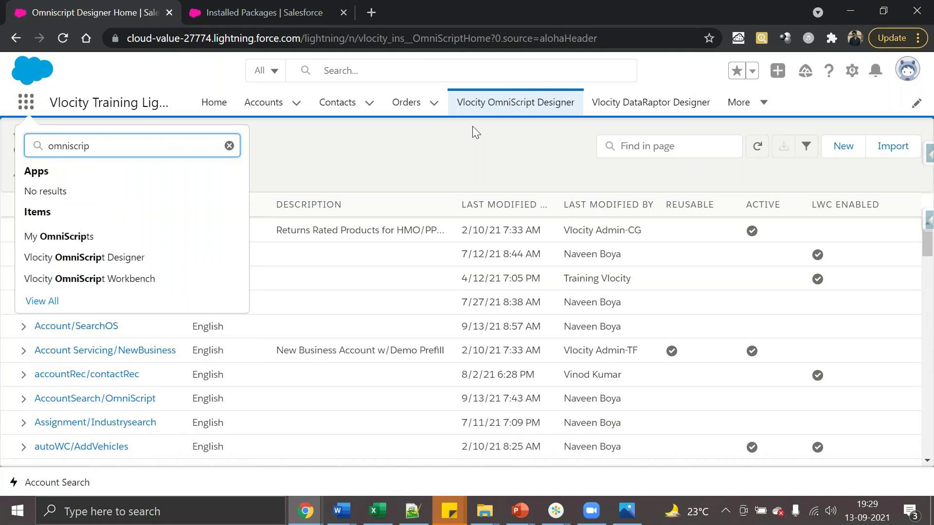
left_click(33, 106)
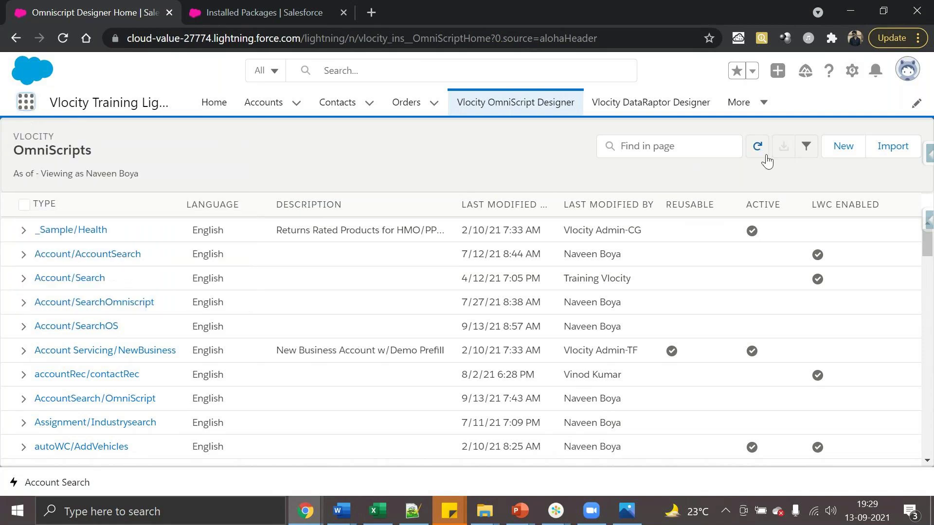
Start a new OmniScript and name it TestOmniscript.
left_click(844, 146)
left_click(363, 241)
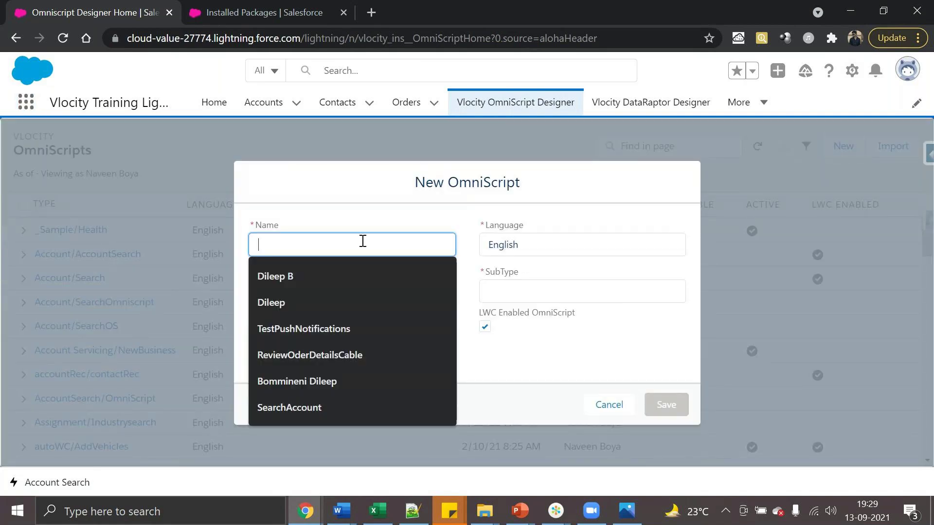
left_click(324, 215)
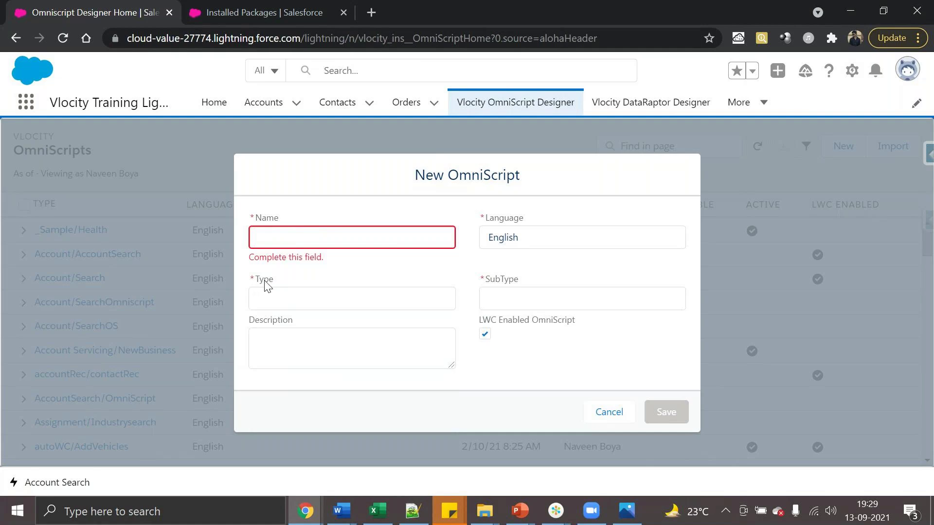
left_click(300, 239)
type("TestO")
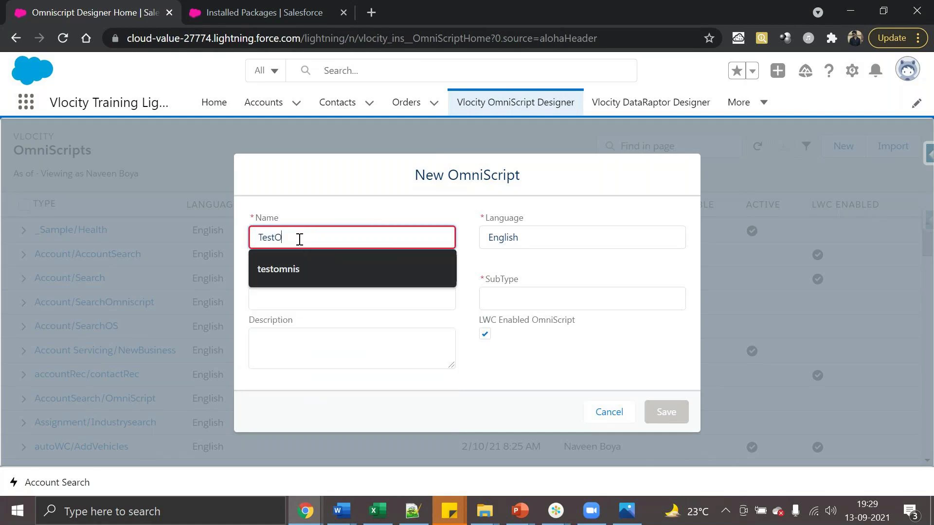
type("mniscript")
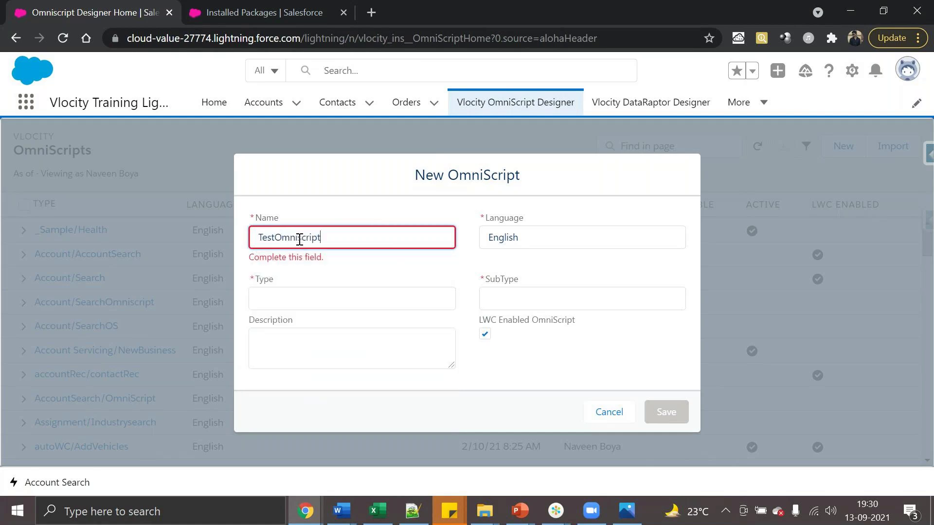
Set the type to Test and the subtype to Omniscript, turn off LWC Enabled OmniScript, and save the new OmniScript.
left_click(282, 299)
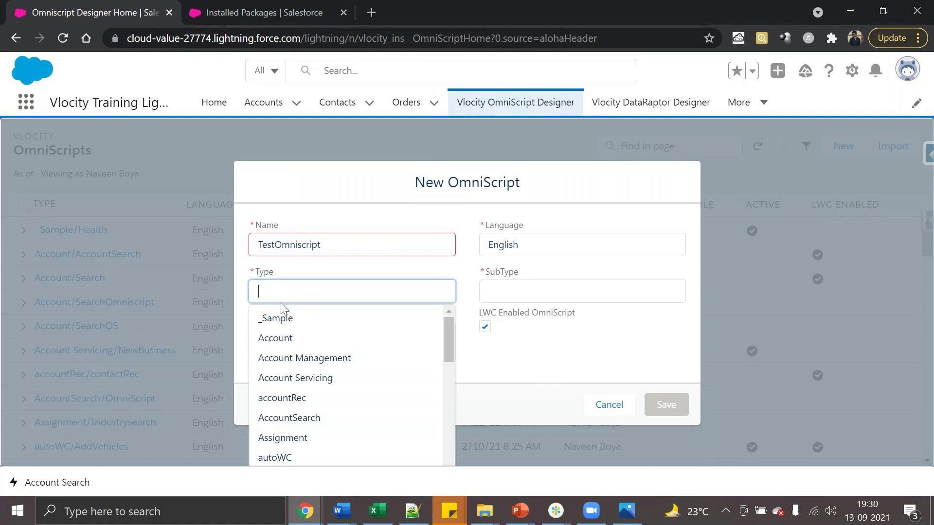
type("Test")
key("Tab")
type("Omniscript")
left_click(485, 326)
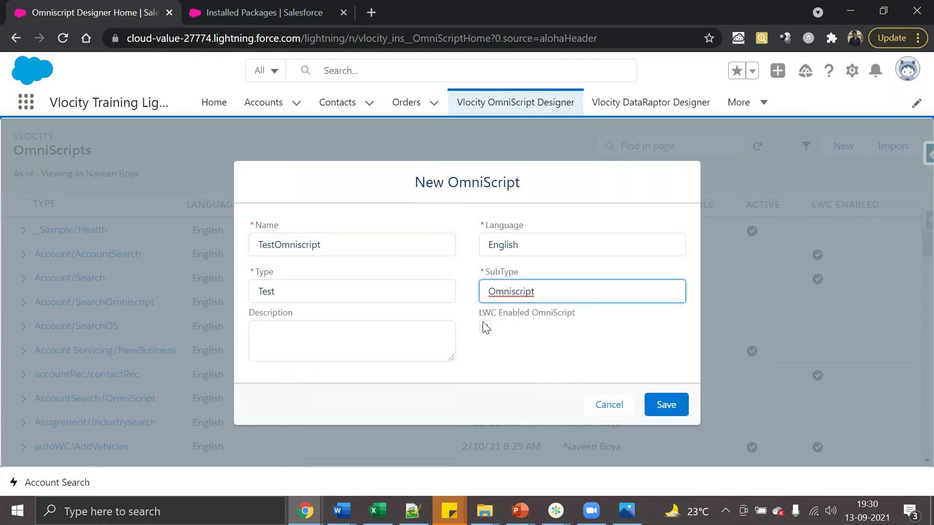
left_click(666, 403)
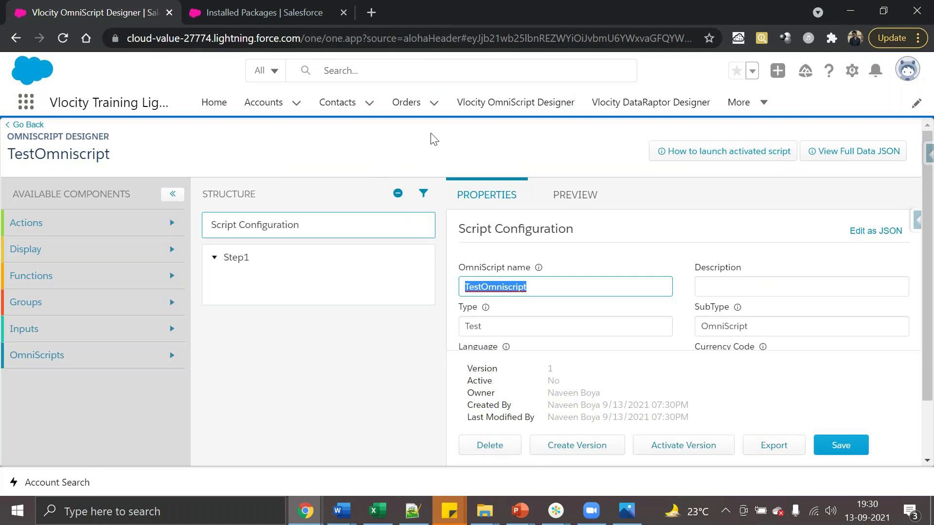
Switch to Salesforce Classic and open TestOmniscript (Version 1) from the Vlocity OmniScript Designer's Test/OmniScript entry.
left_click(918, 72)
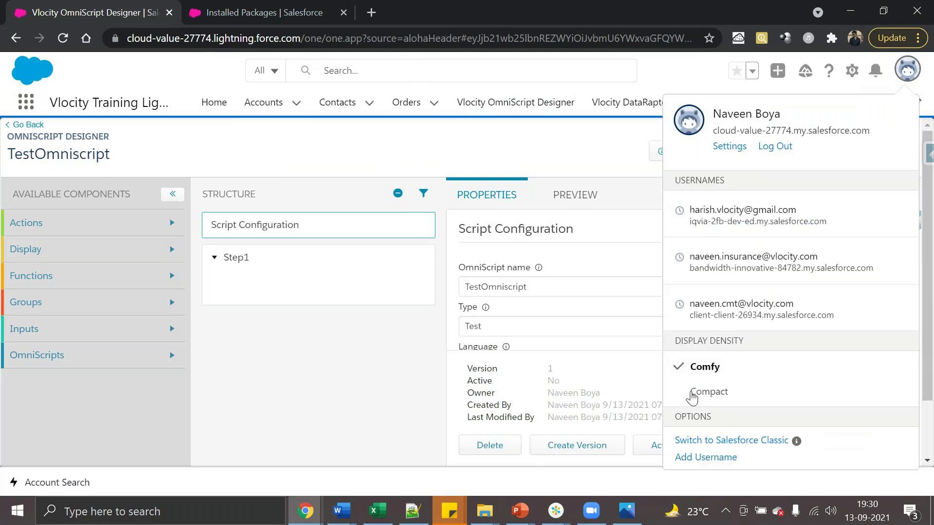
left_click(693, 446)
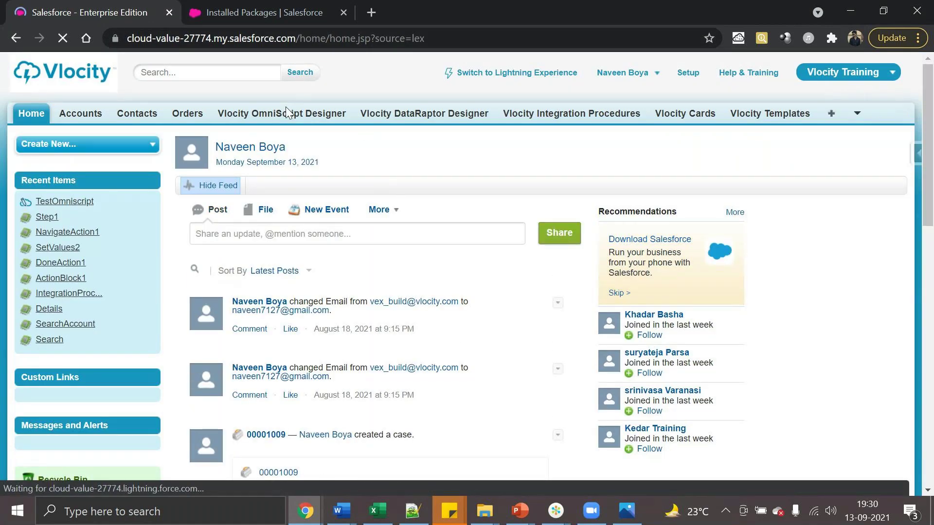
left_click(287, 120)
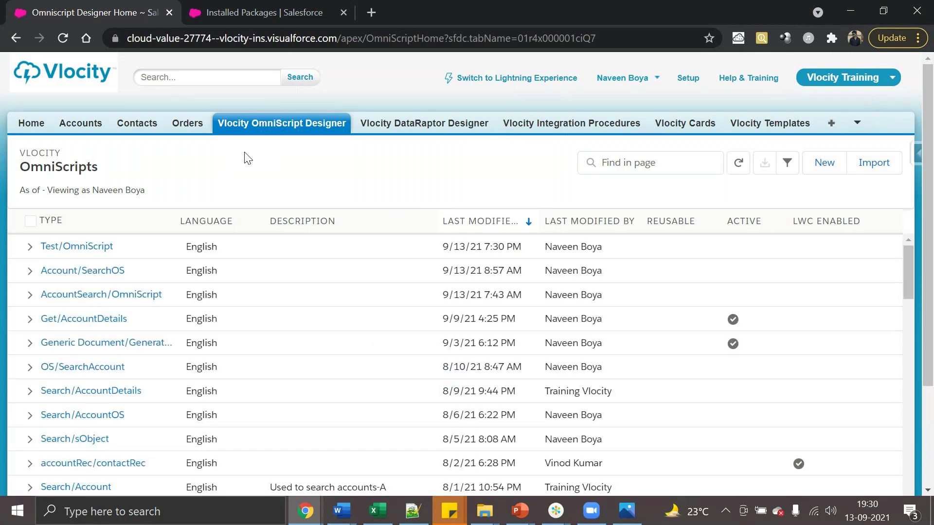
left_click(29, 247)
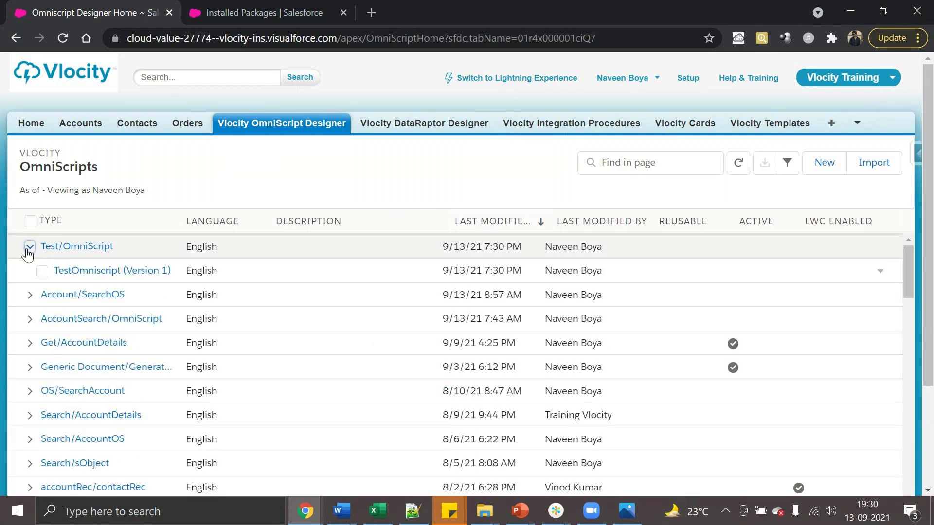
left_click(73, 273)
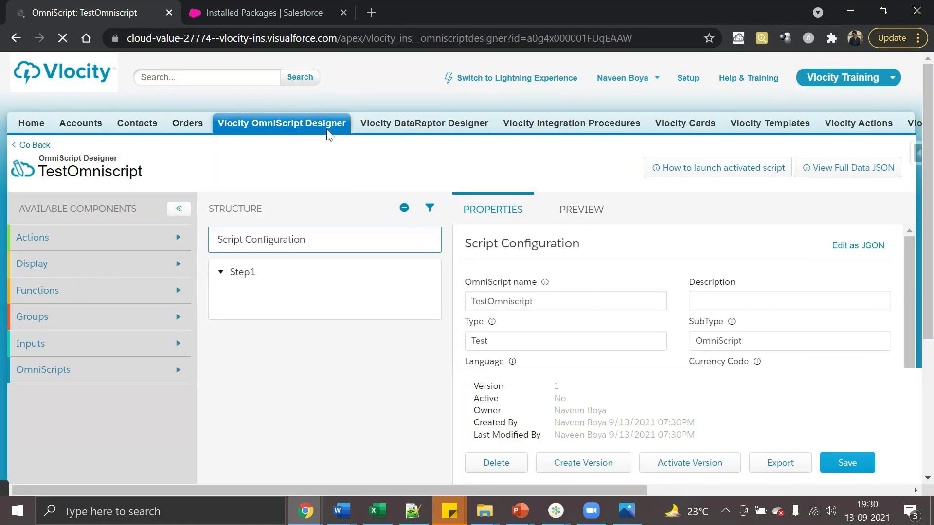
Highlight the vlocity_ins__omniscriptdesigner page name in the page URL.
double_click(343, 39)
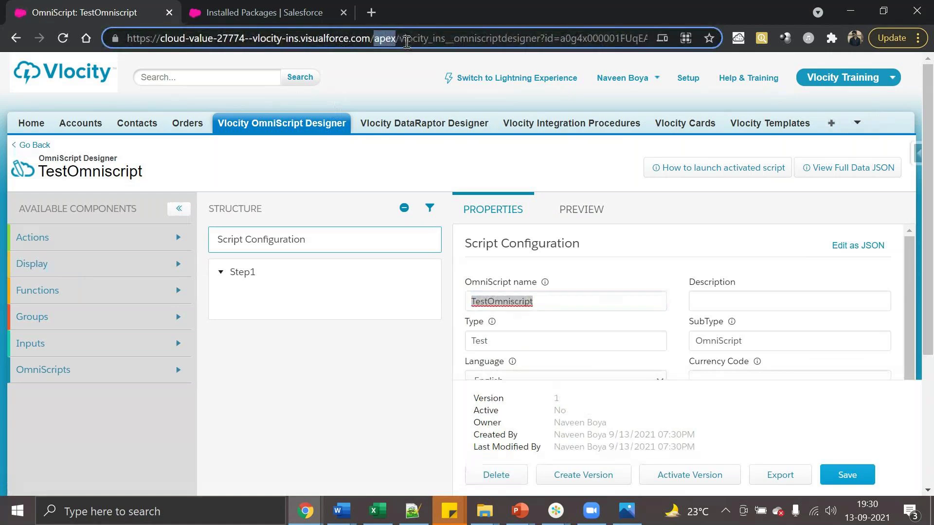
left_click_drag(399, 42, 538, 44)
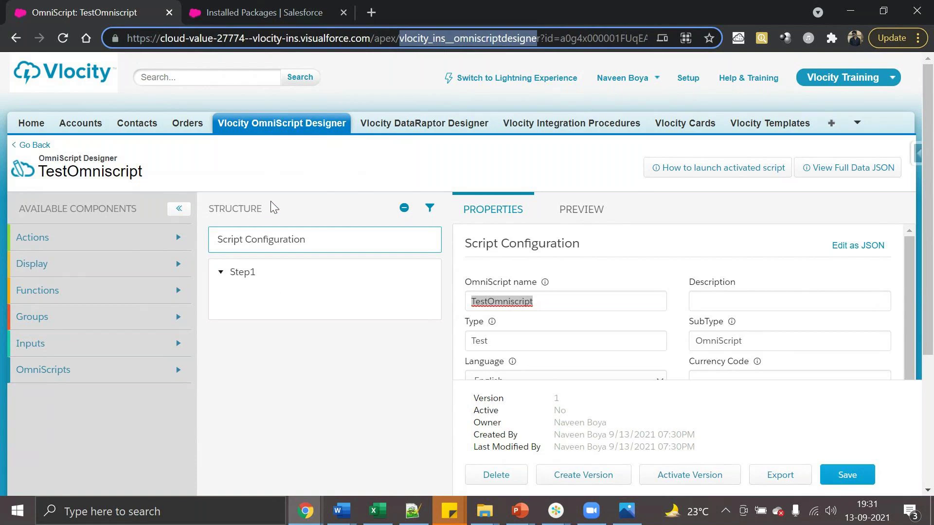
Highlight the Available Components heading and examine the elements in the Actions group.
scroll(317, 192, "down", 1)
scroll(317, 191, "down", 3)
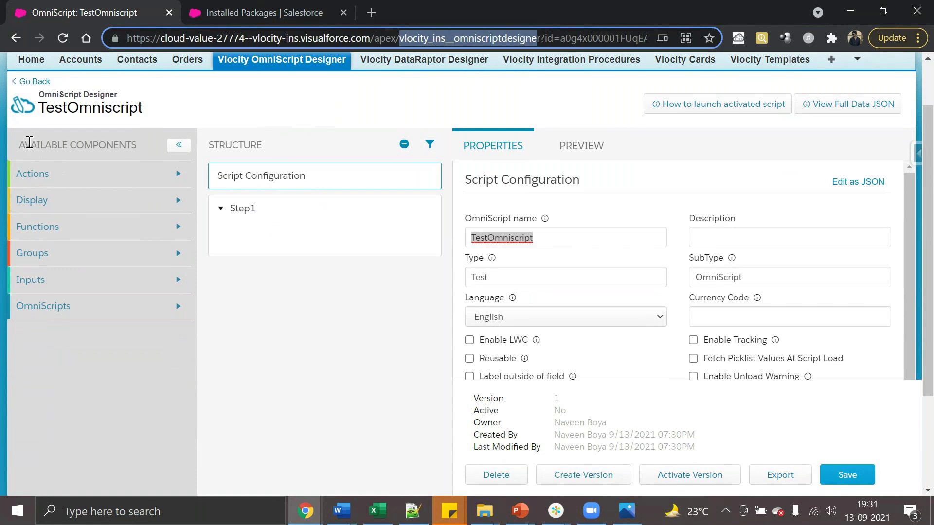
left_click_drag(21, 141, 141, 149)
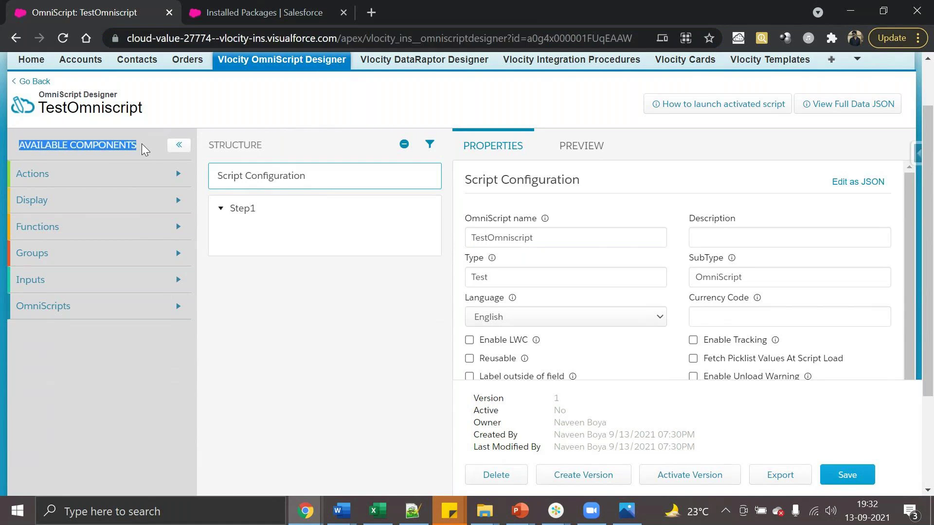
left_click(54, 172)
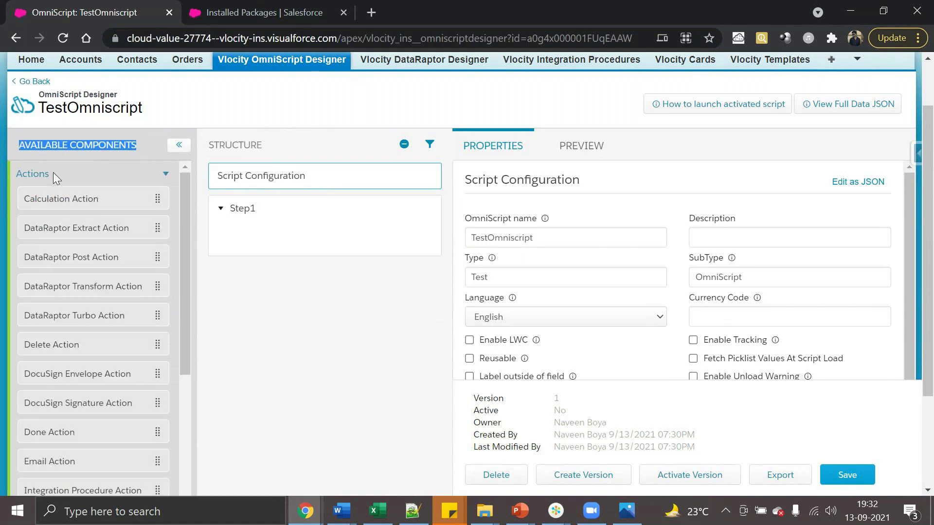
left_click(49, 172)
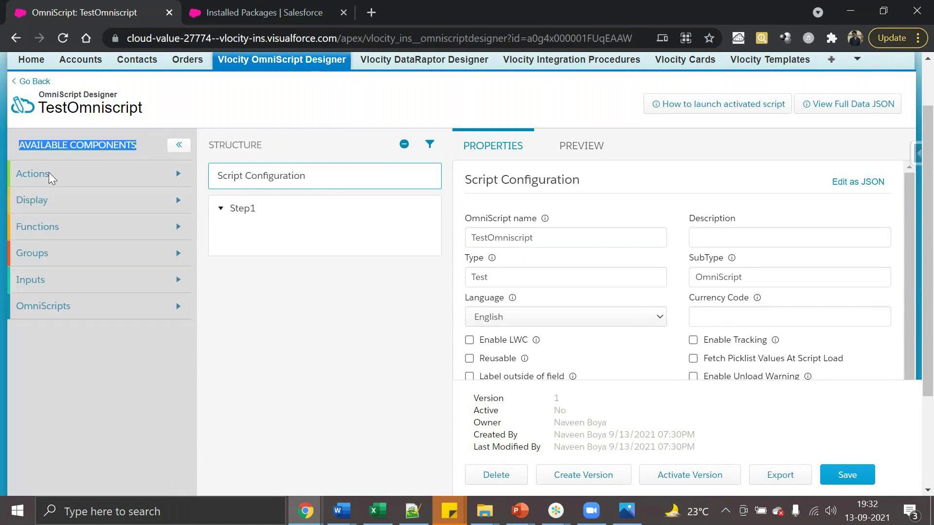
Expand the Display, Functions, Groups and Inputs component groups and examine the elements they offer.
left_click(48, 198)
left_click(30, 327)
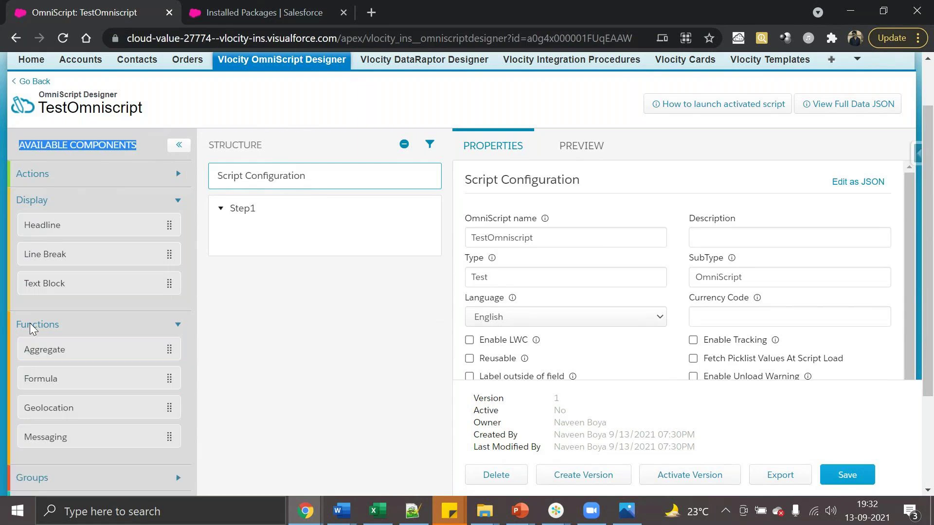
scroll(74, 329, "down", 2)
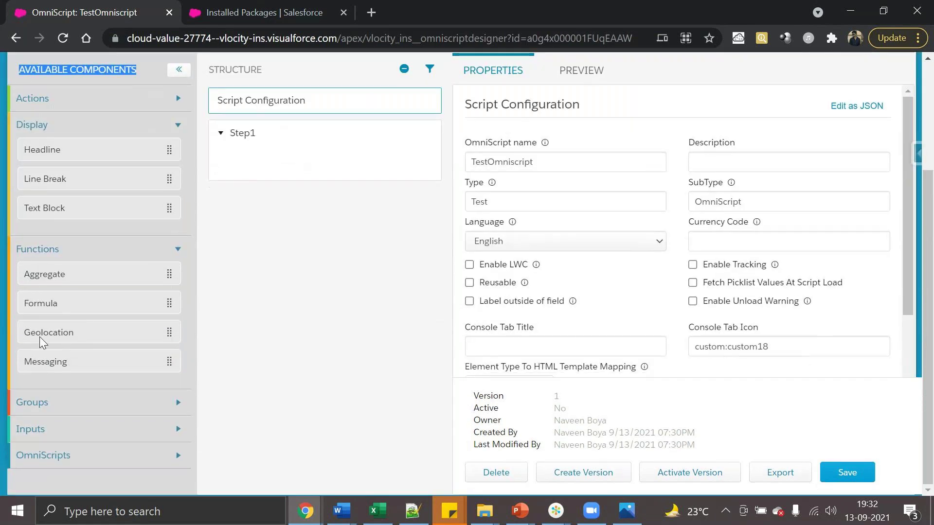
left_click(34, 403)
scroll(34, 407, "down", 5)
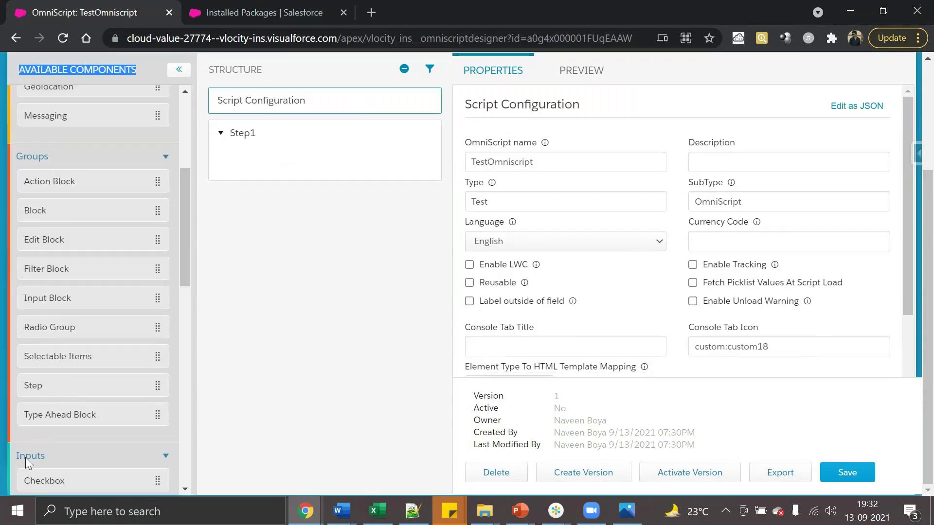
scroll(25, 457, "down", 5)
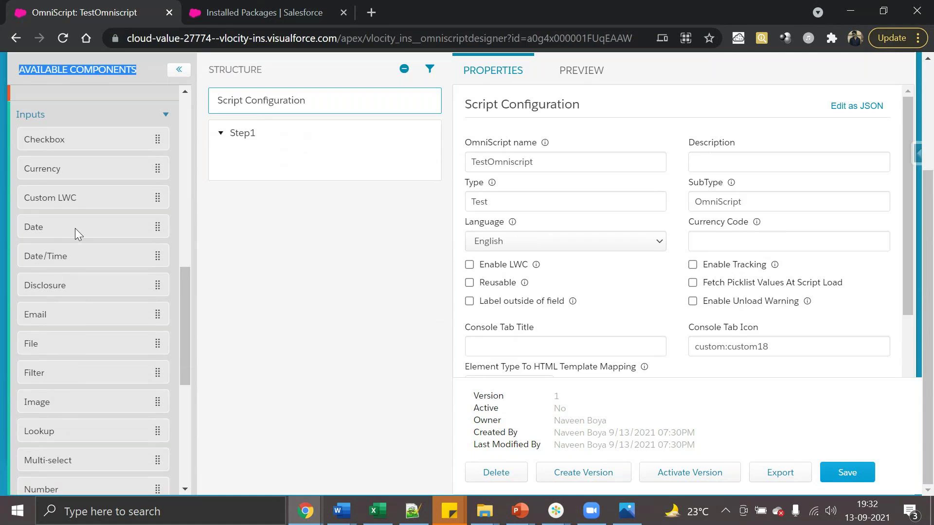
scroll(75, 229, "up", 4)
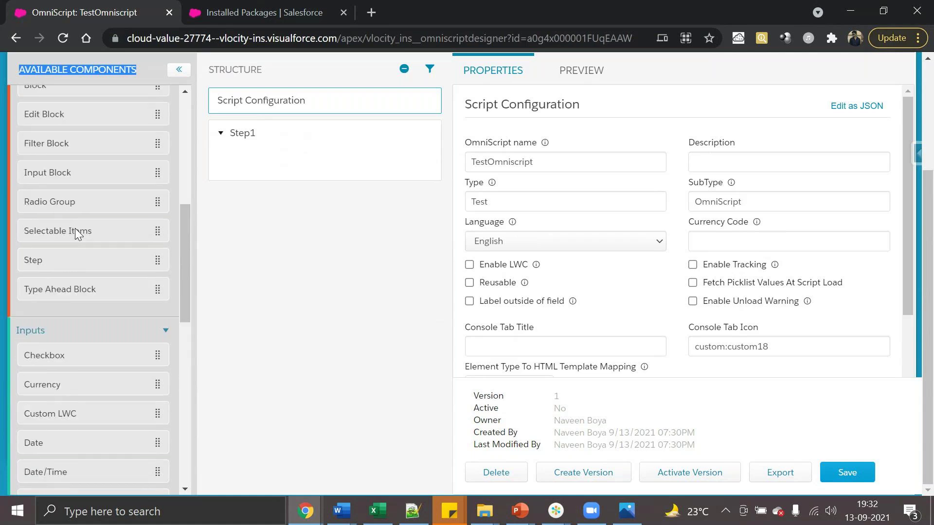
scroll(76, 231, "up", 6)
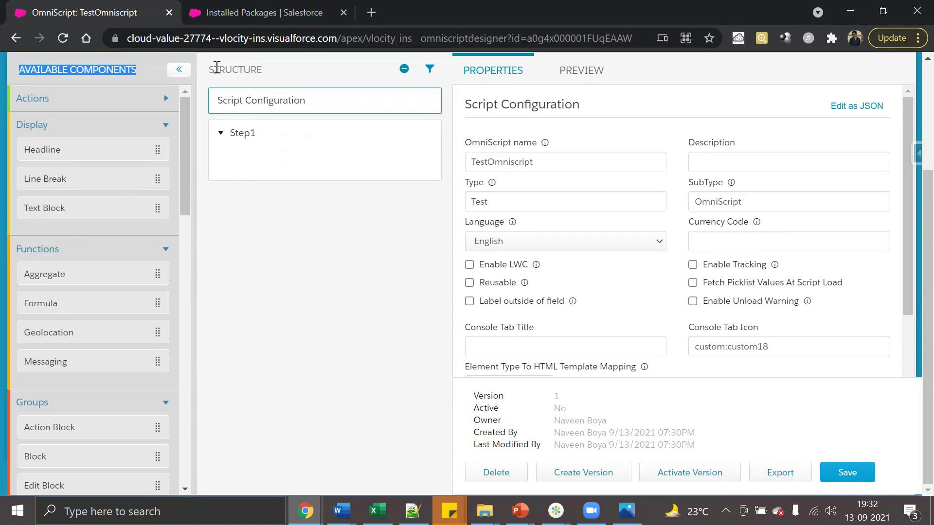
Highlight the Structure heading and look over the script's structure area.
left_click(209, 69)
left_click_drag(264, 69, 207, 69)
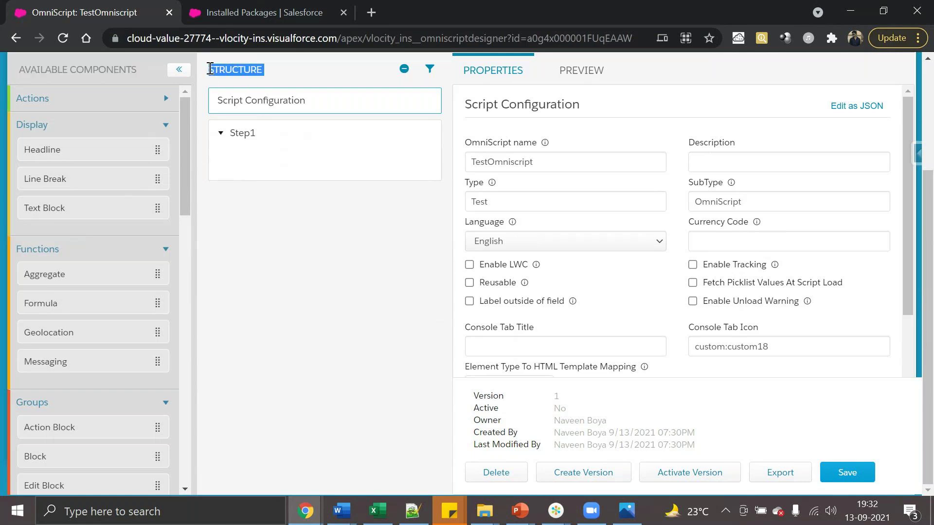
left_click(281, 78)
scroll(280, 78, "up", 2)
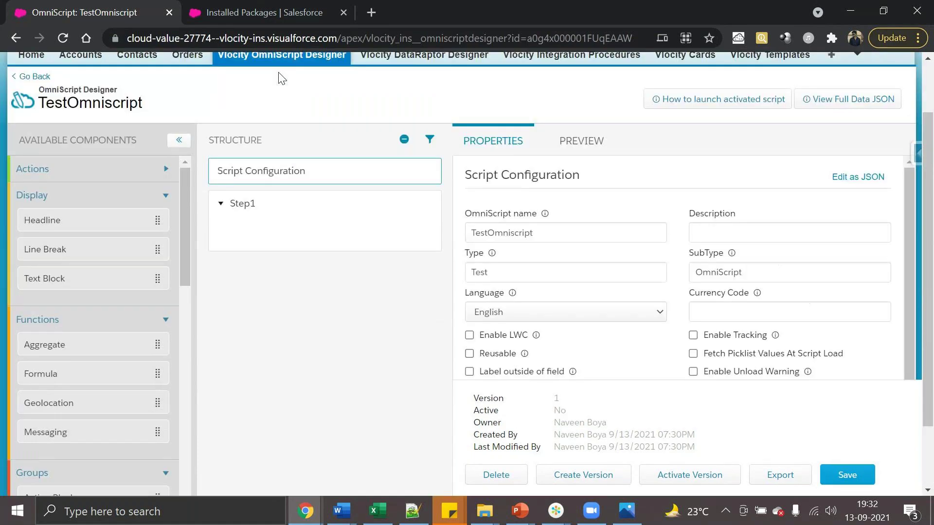
scroll(281, 78, "up", 1)
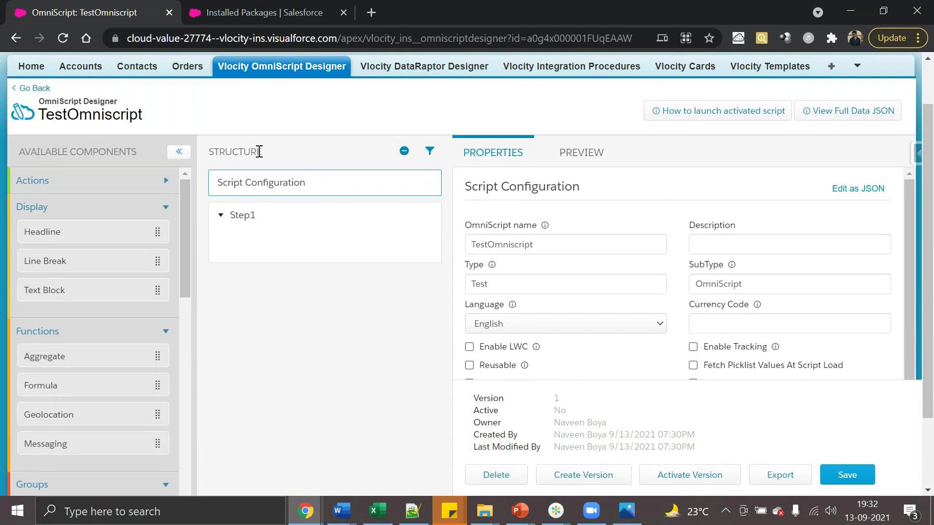
Collapse the Display, Functions and Groups component groups and add a Checkbox input element to Step1.
left_click(34, 204)
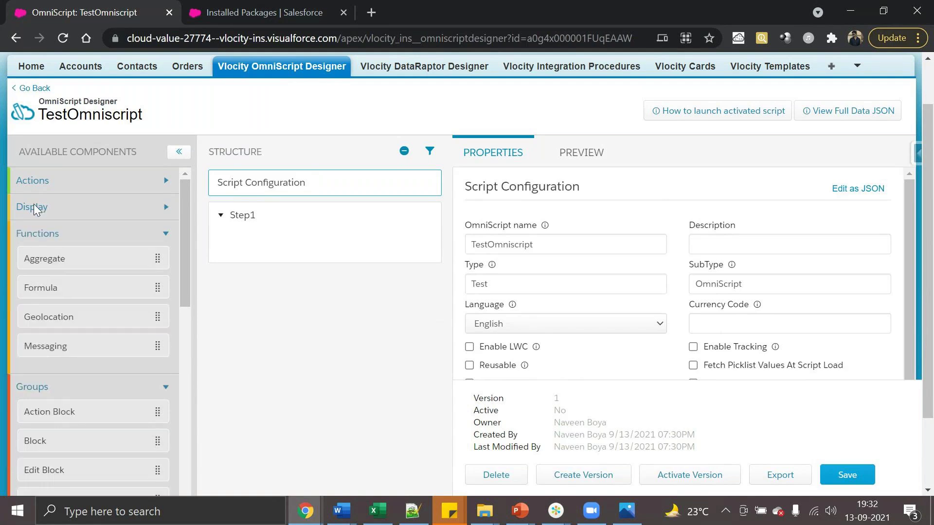
left_click(30, 234)
left_click(33, 259)
mouse_move(52, 314)
left_mouse_down()
mouse_move(239, 243)
mouse_move(258, 246)
mouse_move(39, 313)
left_mouse_up()
scroll(39, 314, "down", 1)
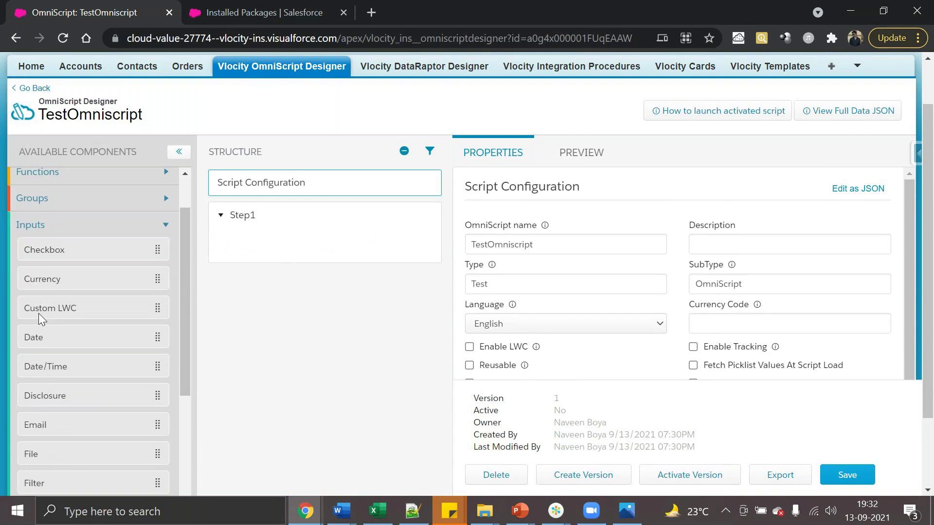
left_click_drag(62, 258, 268, 244)
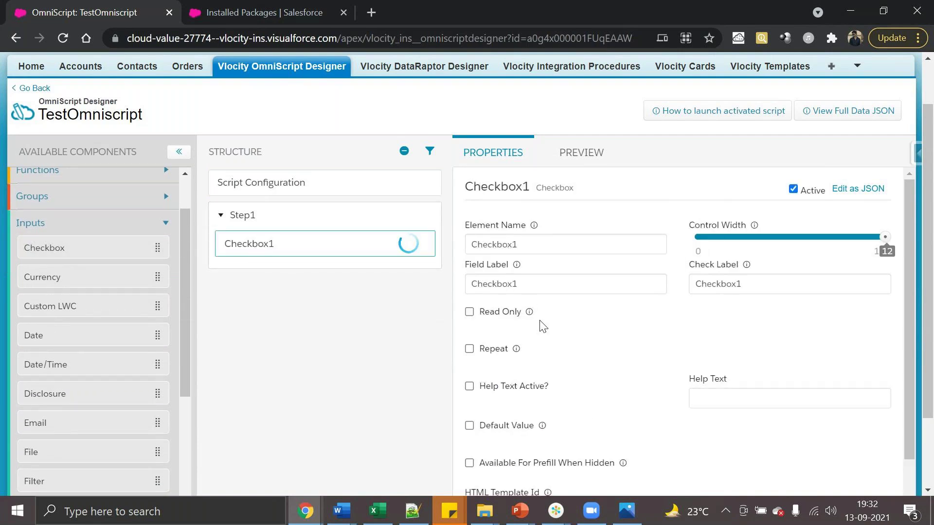
Examine the new checkbox's properties, from its element name and field label down to its internal notes.
scroll(543, 327, "down", 1)
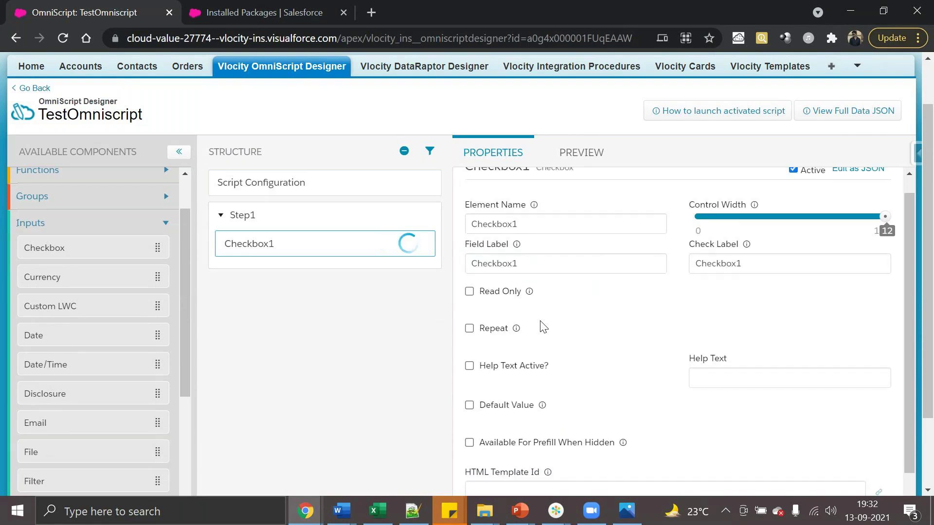
double_click(533, 262)
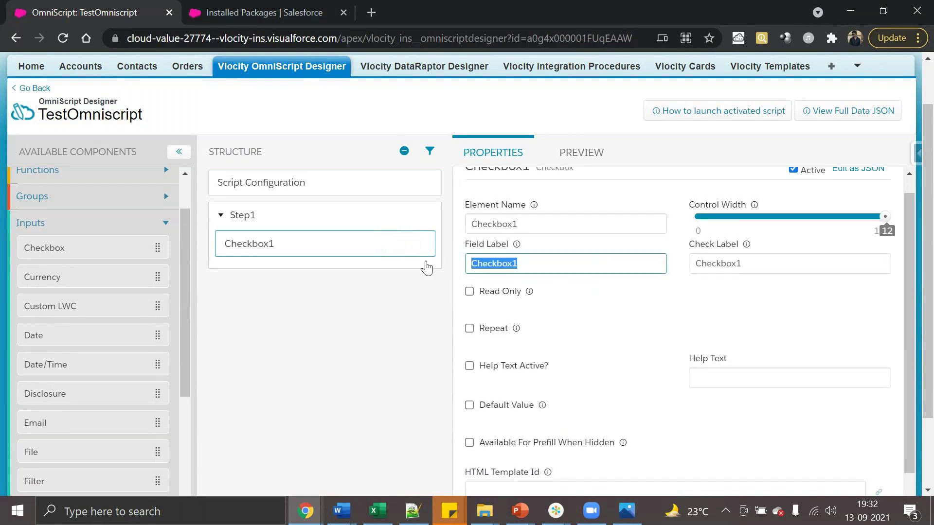
scroll(641, 334, "down", 3)
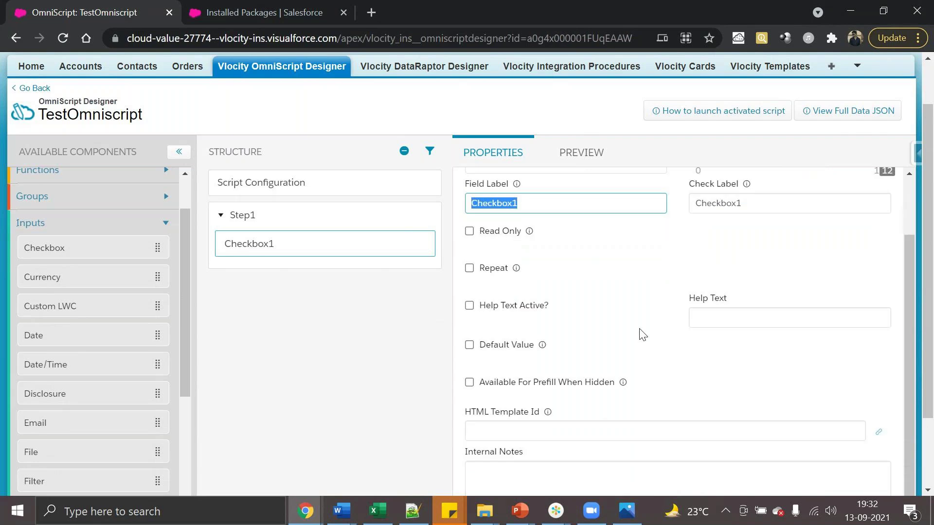
scroll(260, 375, "up", 3)
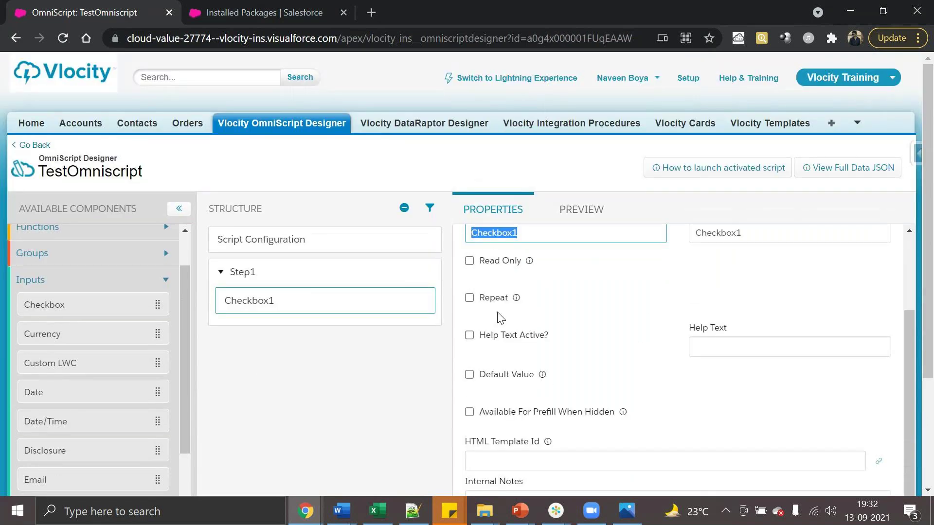
scroll(501, 318, "up", 3)
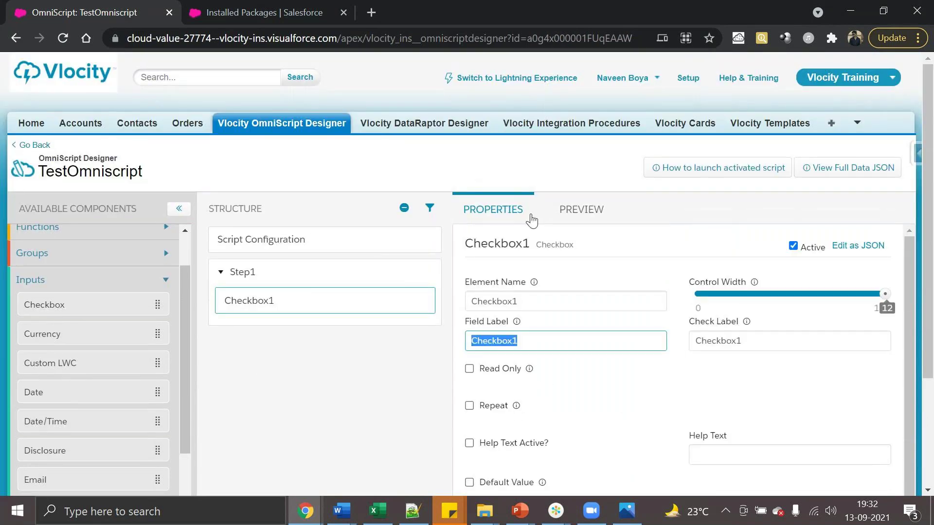
scroll(493, 189, "down", 2)
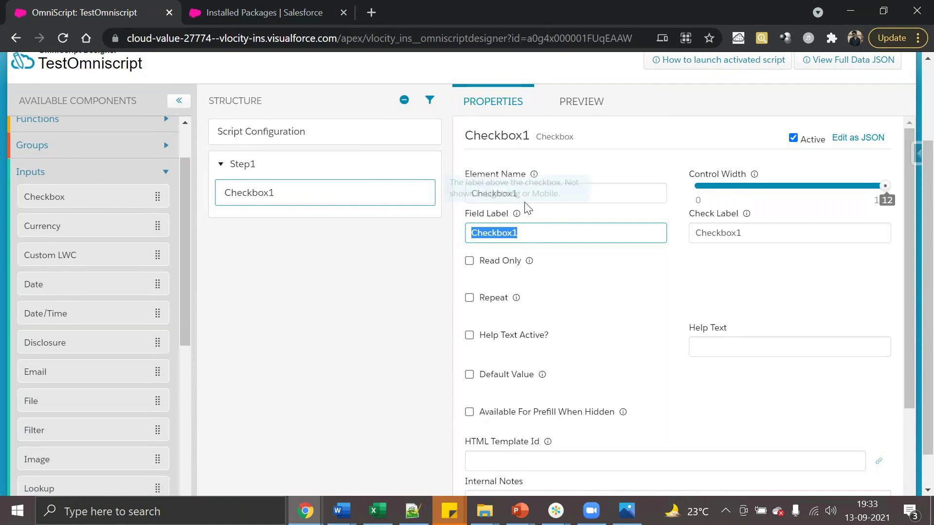
Set the checkbox's Field Label to "Is Active".
left_click(541, 197)
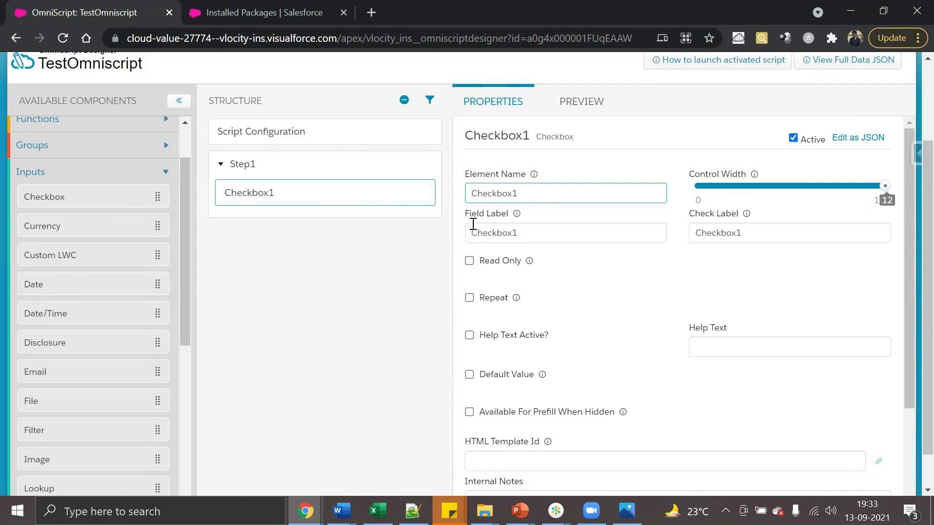
left_click_drag(470, 232, 531, 234)
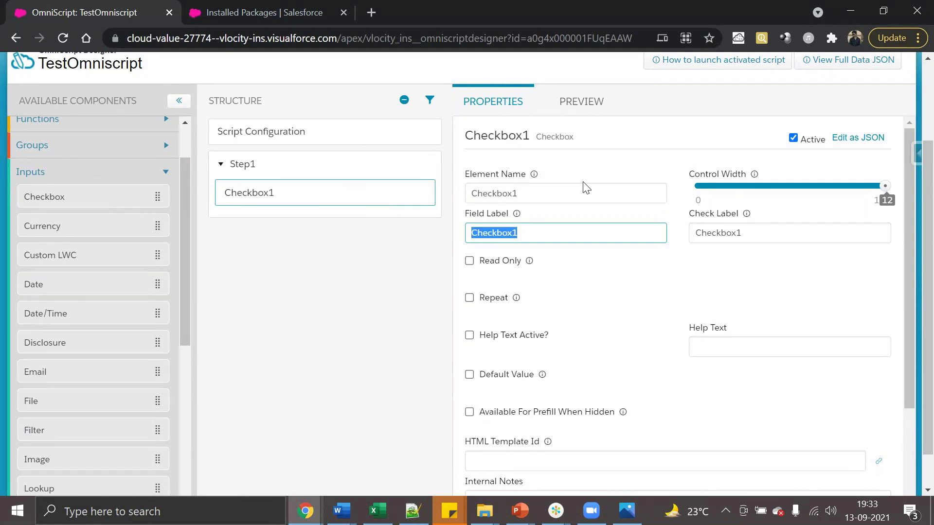
type("Is Active")
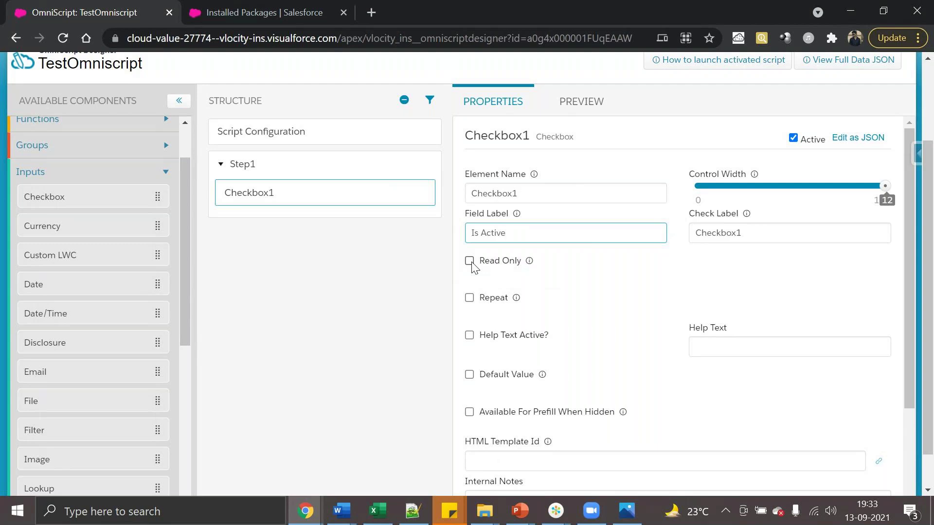
Look over the checkbox's help text, template and conditional view settings, and preview the script.
left_click(759, 349)
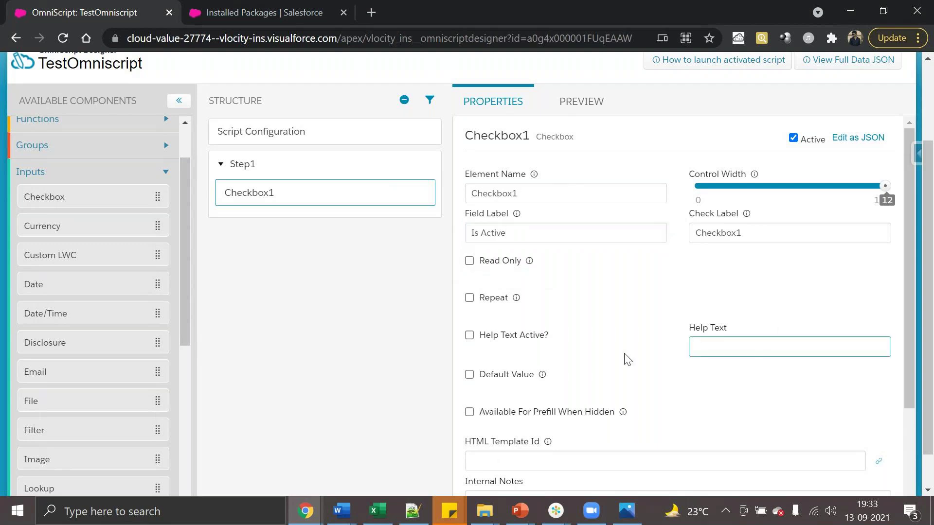
scroll(628, 360, "down", 1)
scroll(627, 359, "down", 1)
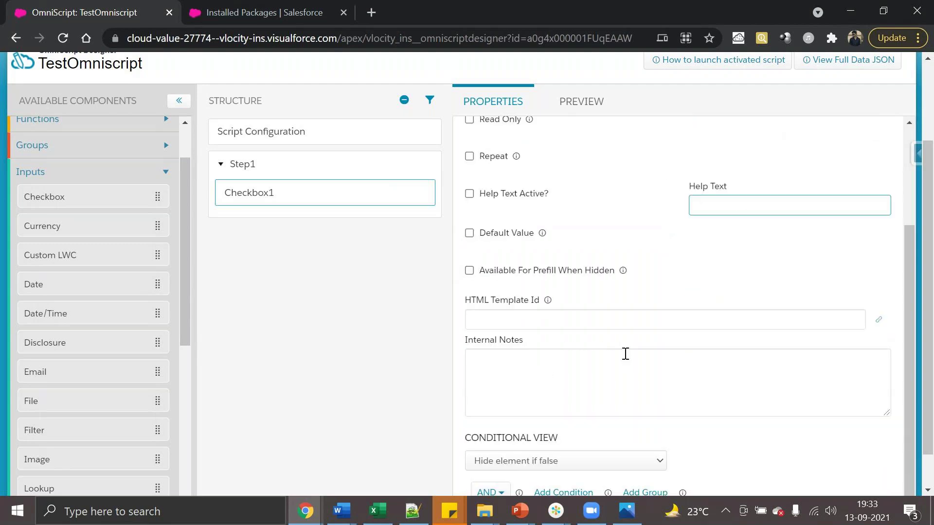
scroll(626, 353, "up", 3)
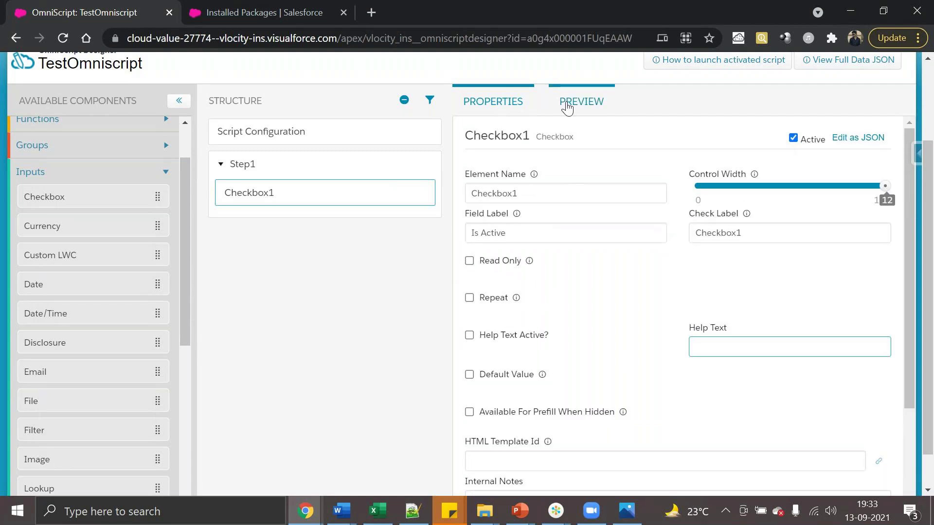
left_click(568, 108)
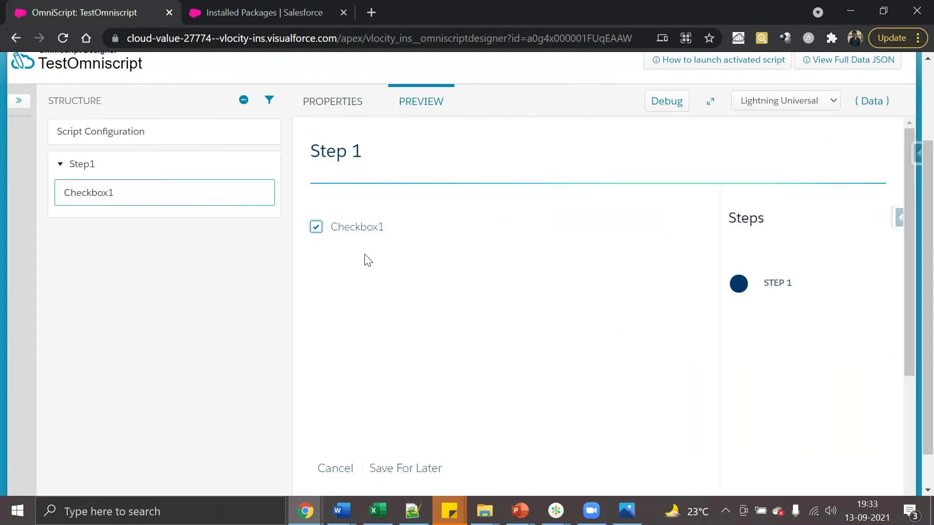
Set the checkbox's Check Label to "Is Active" and preview the script again.
left_click(158, 196)
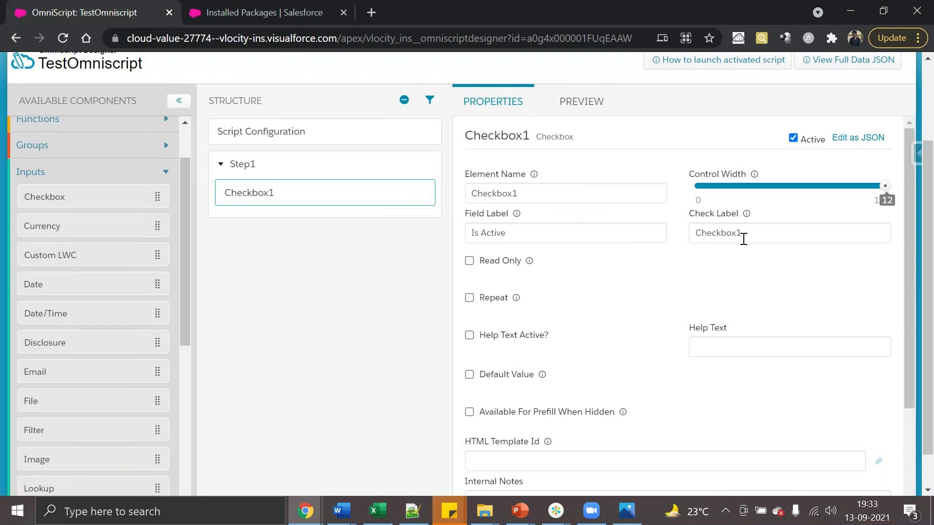
left_click_drag(744, 239, 535, 242)
type("Is A")
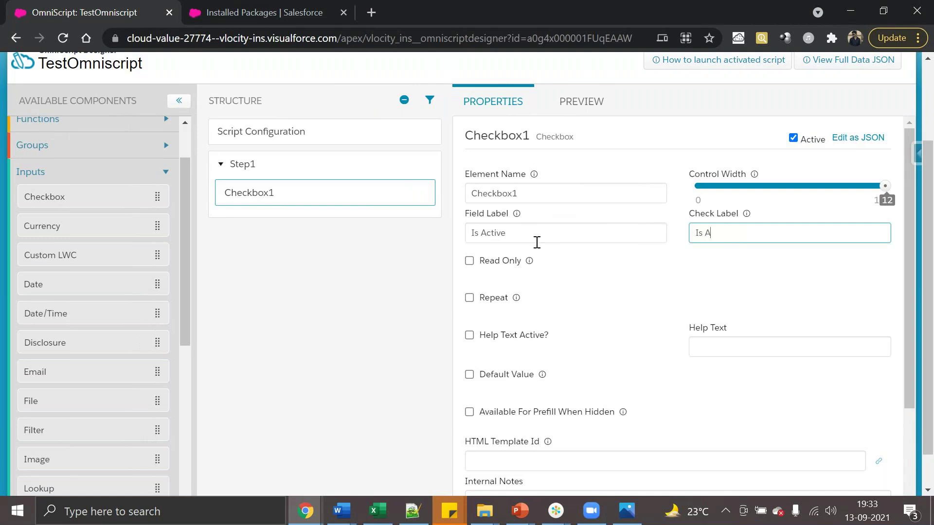
type("ctive")
left_click(578, 102)
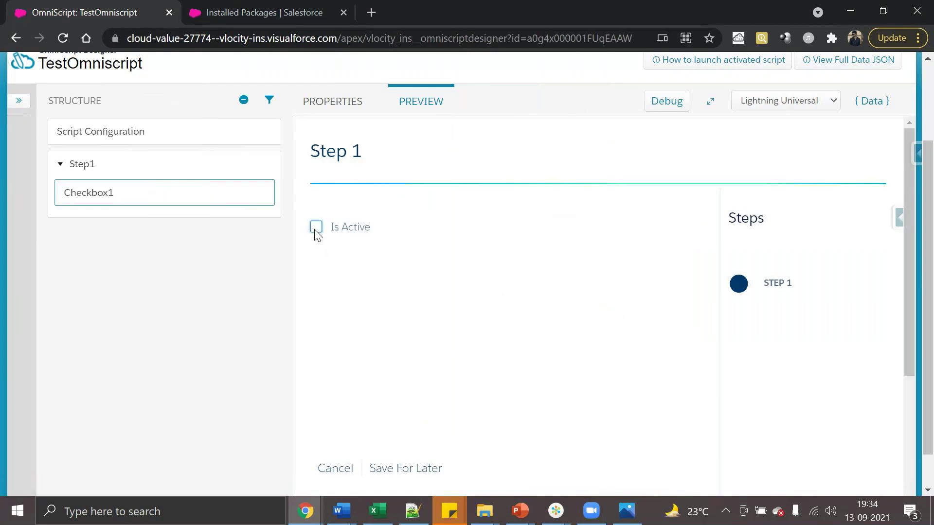
Expand the Available Components area beside the preview and collapse its Inputs group.
left_click(19, 102)
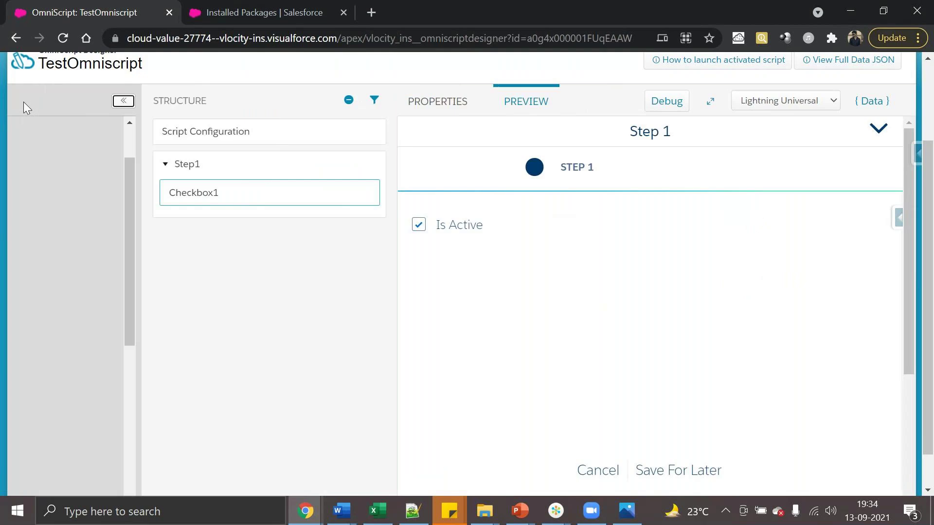
scroll(92, 238, "up", 2)
left_click(31, 235)
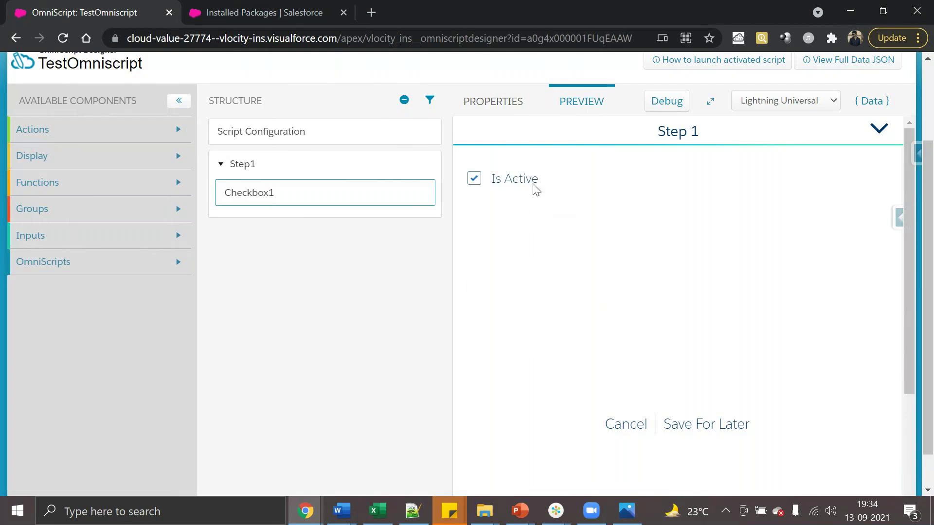
Return from the preview to the checkbox's properties and look over its settings.
scroll(535, 189, "up", 3)
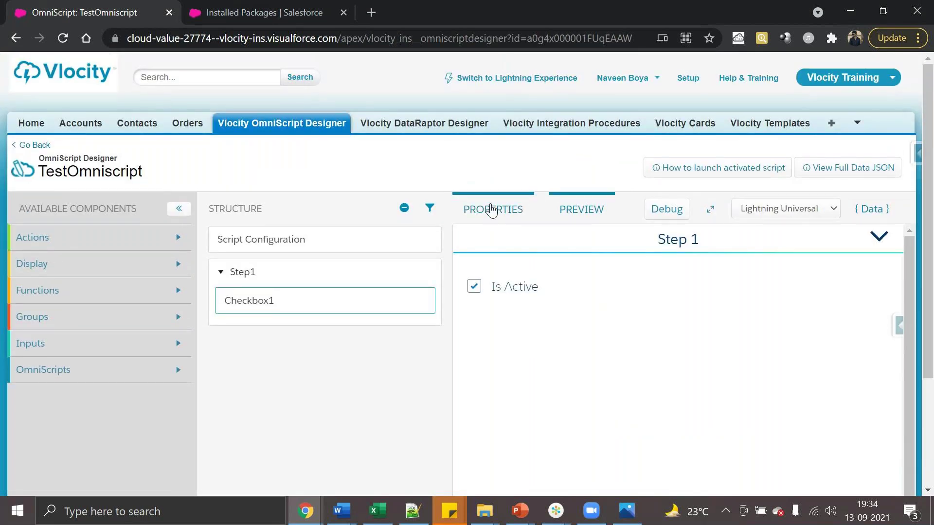
left_click(491, 209)
scroll(486, 443, "down", 3)
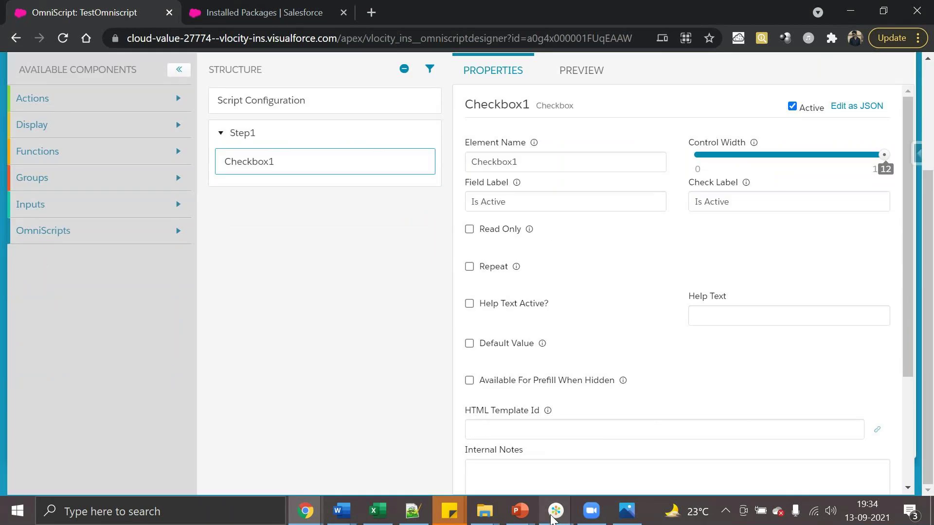
left_click(555, 512)
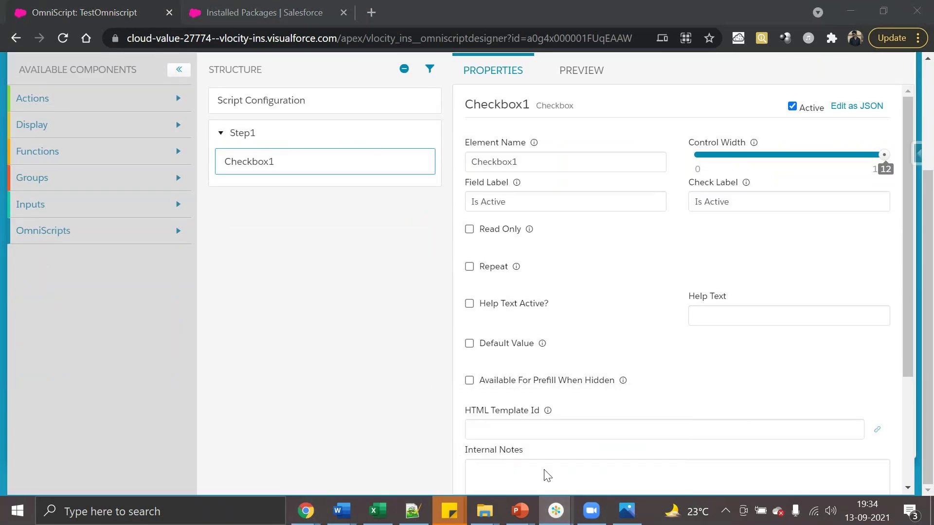